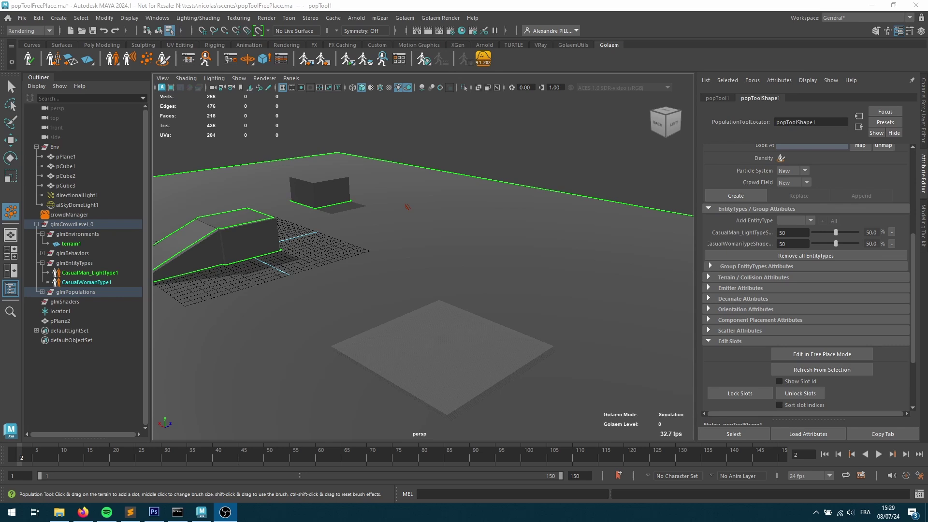
# Place a cross-shaped population tool locator on the open terrain just behind the flat plane
pyautogui.click(147, 59)
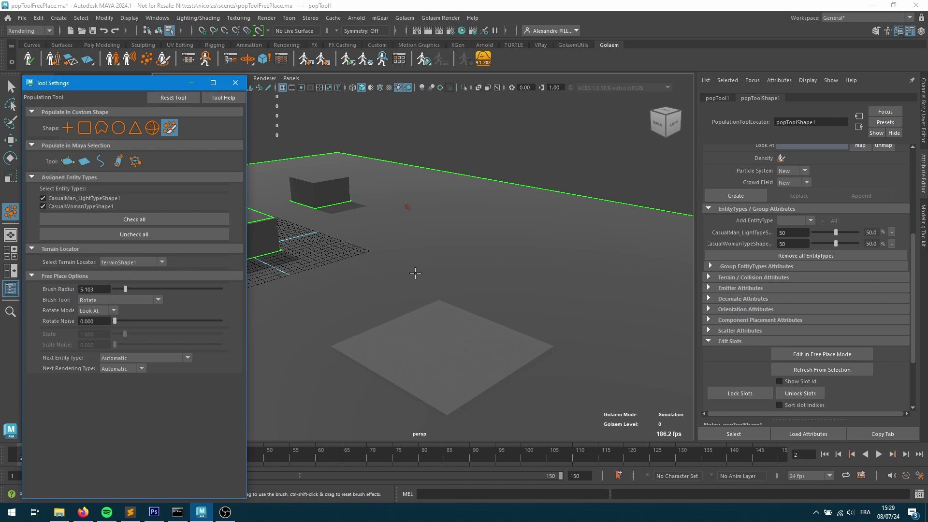
pyautogui.click(69, 128)
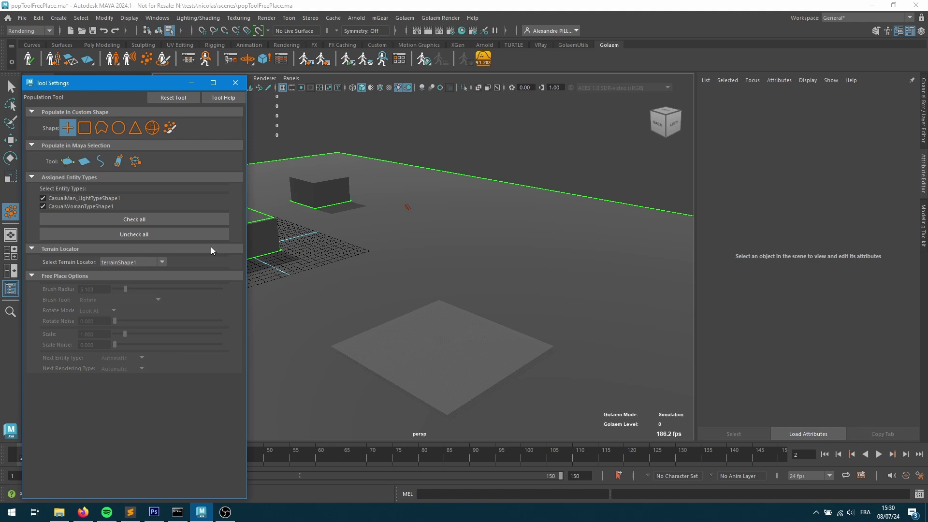
pyautogui.click(471, 269)
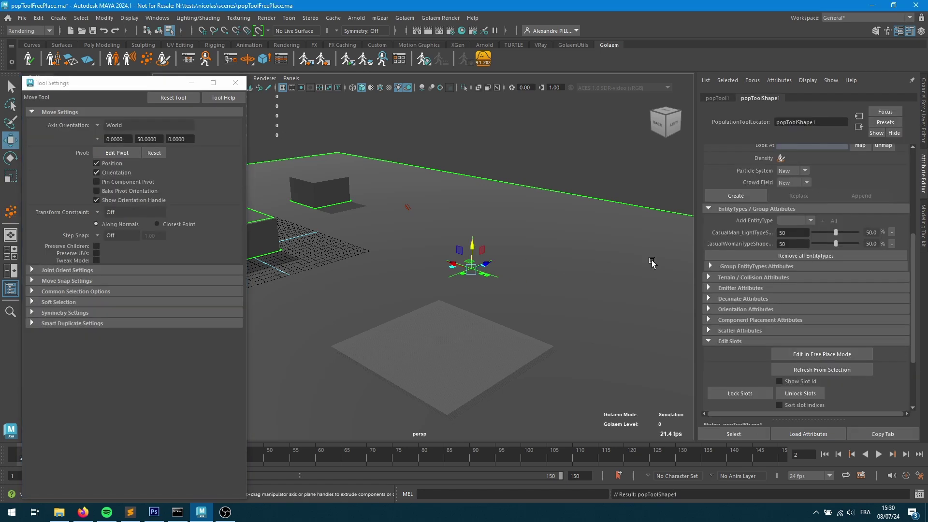
# Set the population to 578 slots in 15 columns and 13 rows, with Distance X at 1.795
pyautogui.scroll(5, 805, 287)
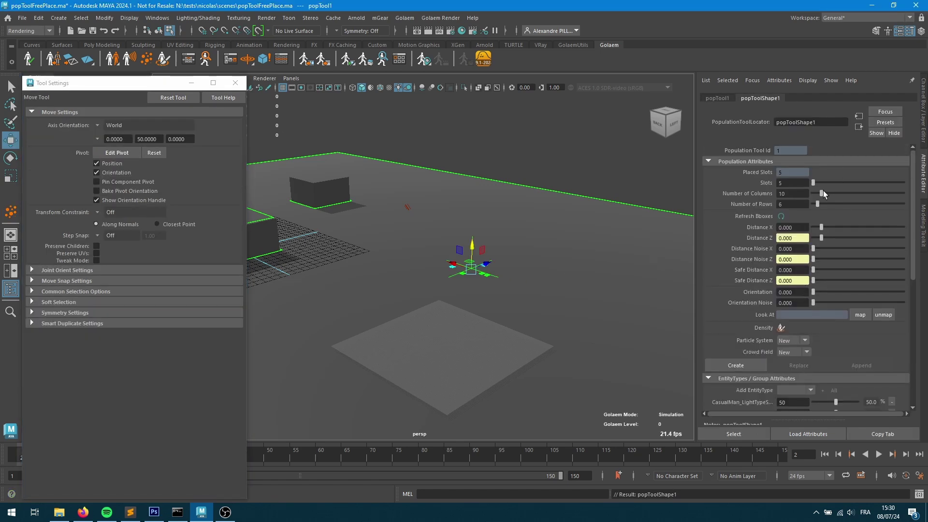
pyautogui.moveTo(823, 192); pyautogui.dragTo(866, 183)
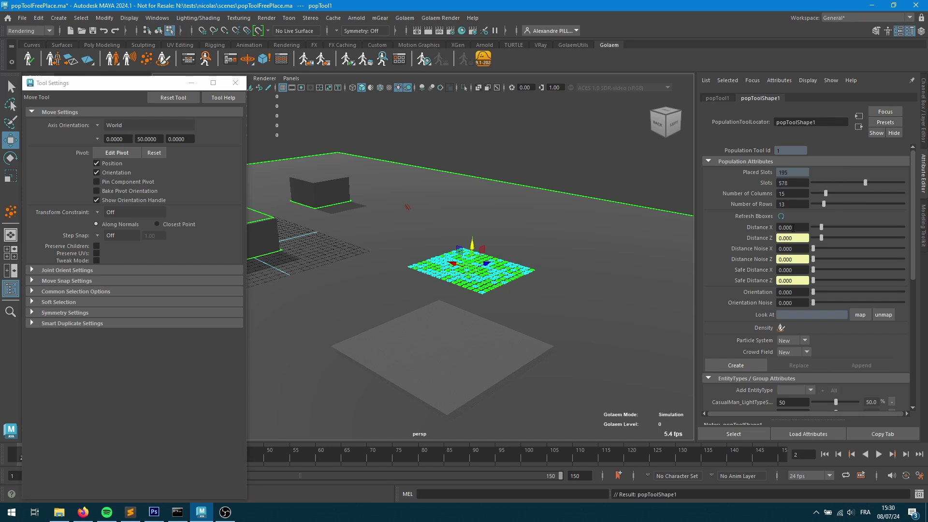
pyautogui.moveTo(822, 231); pyautogui.dragTo(837, 228)
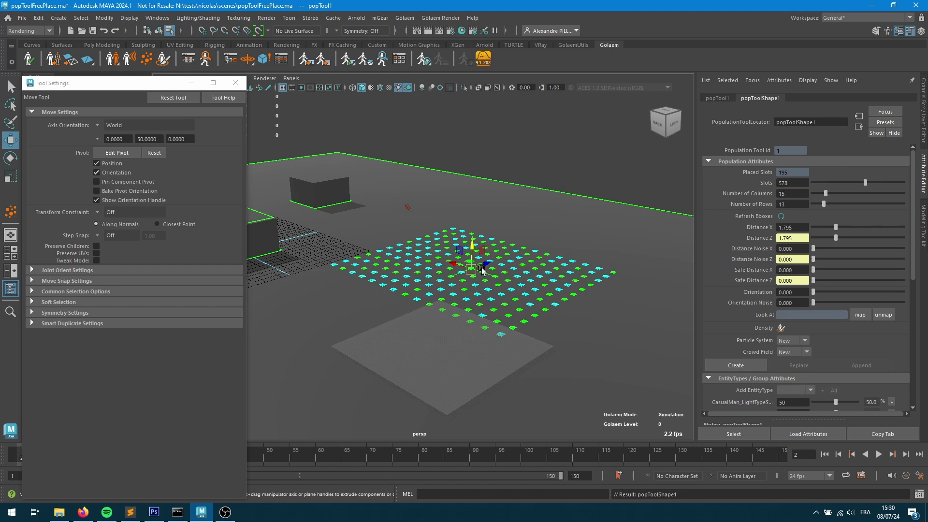
# Set the CasualMan_LightType entity weight to 52
pyautogui.keyDown('alt'); pyautogui.moveTo(517, 279); pyautogui.dragTo(454, 315); pyautogui.keyUp('alt')
pyautogui.keyDown('alt'); pyautogui.moveTo(454, 315); pyautogui.dragTo(579, 292, button='right'); pyautogui.keyUp('alt')
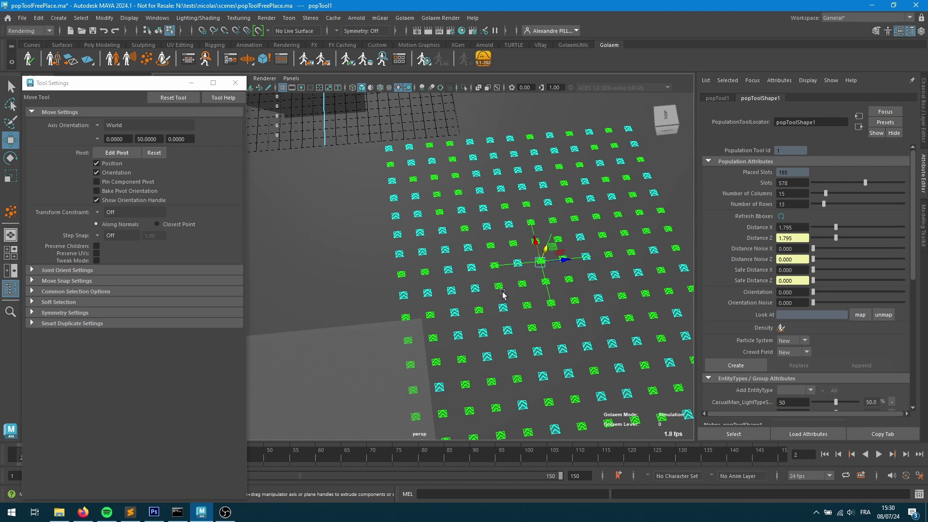
pyautogui.scroll(-2, 827, 340)
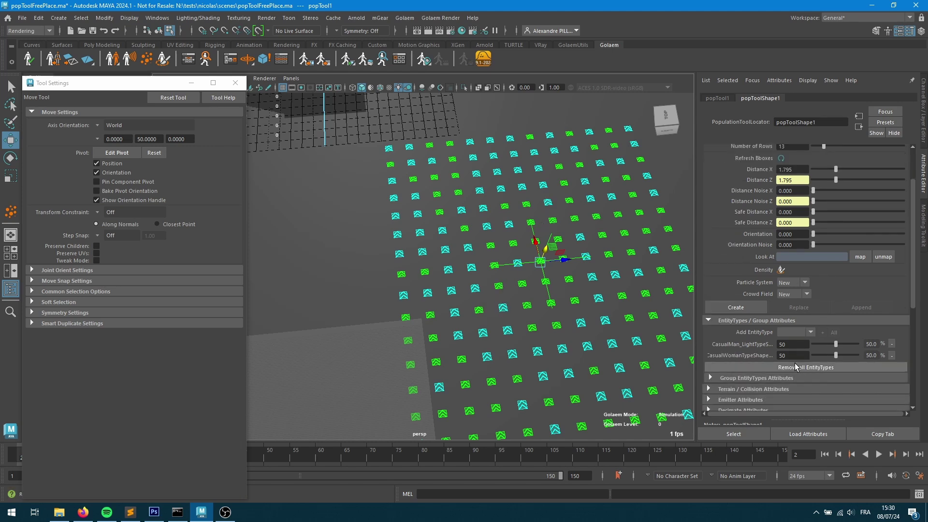
pyautogui.moveTo(836, 345)
pyautogui.mouseDown()
pyautogui.moveTo(845, 343)
pyautogui.moveTo(836, 348)
pyautogui.mouseUp()
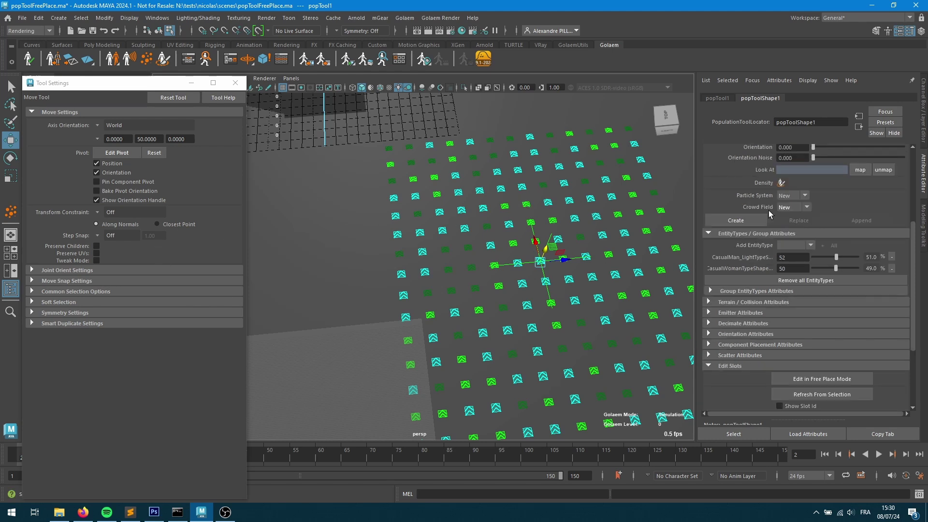
# In Free Place mode, paint most slots as CasualWomanTypeShape1 using the Set Entity/Rendering Type brush with radius 6.809
pyautogui.scroll(-5, 772, 257)
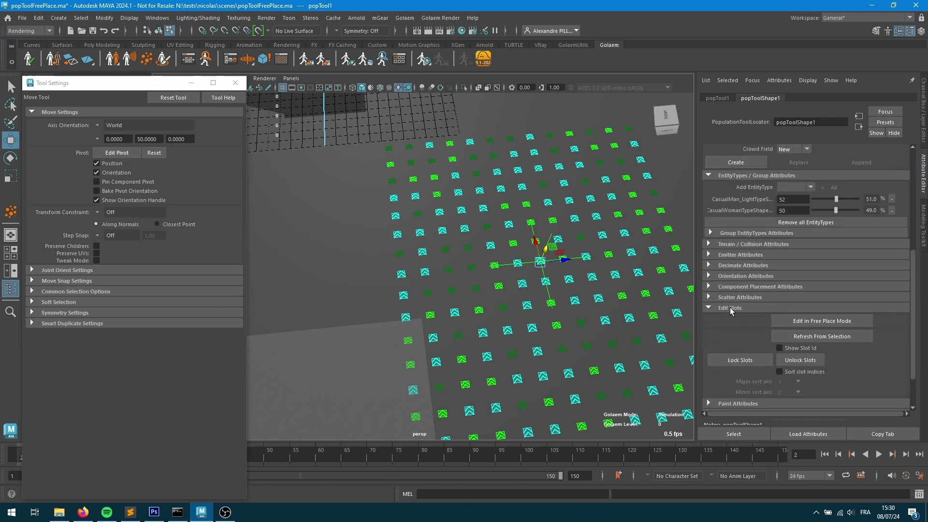
pyautogui.click(820, 321)
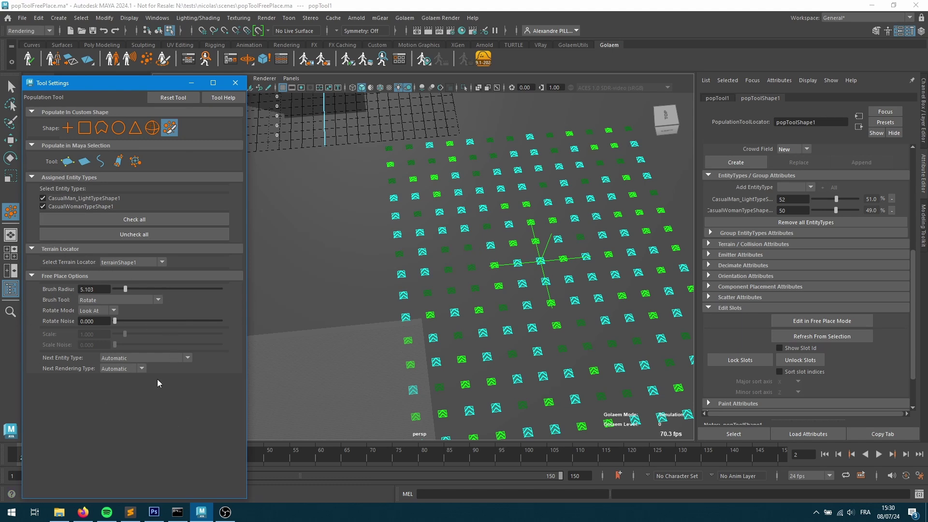
pyautogui.click(101, 301)
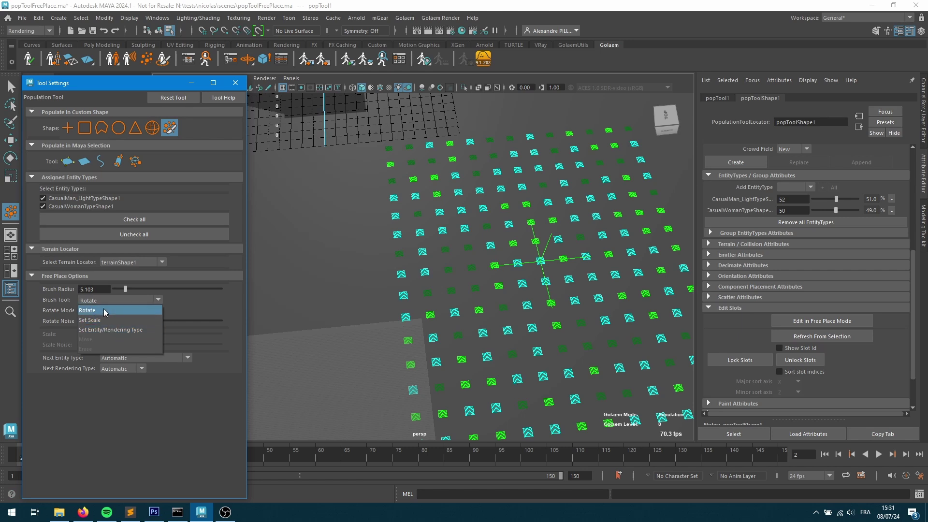
pyautogui.click(105, 332)
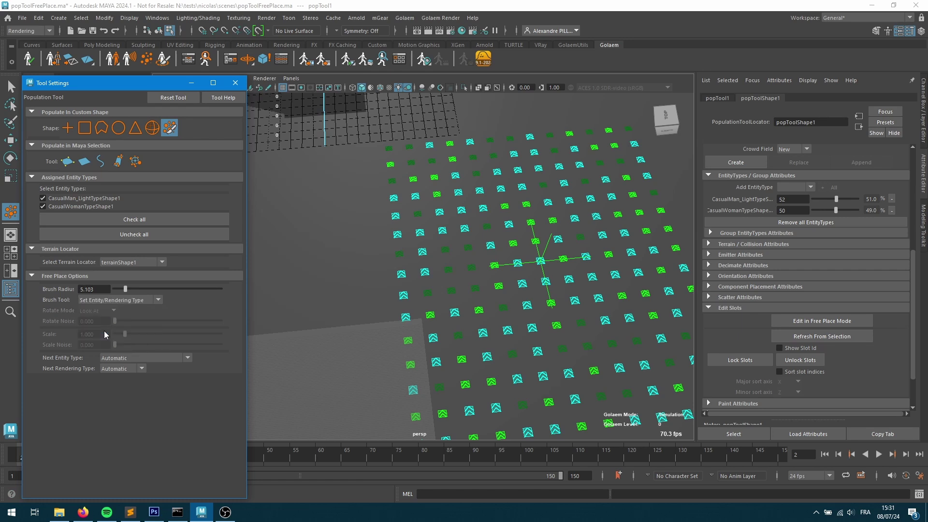
pyautogui.click(132, 358)
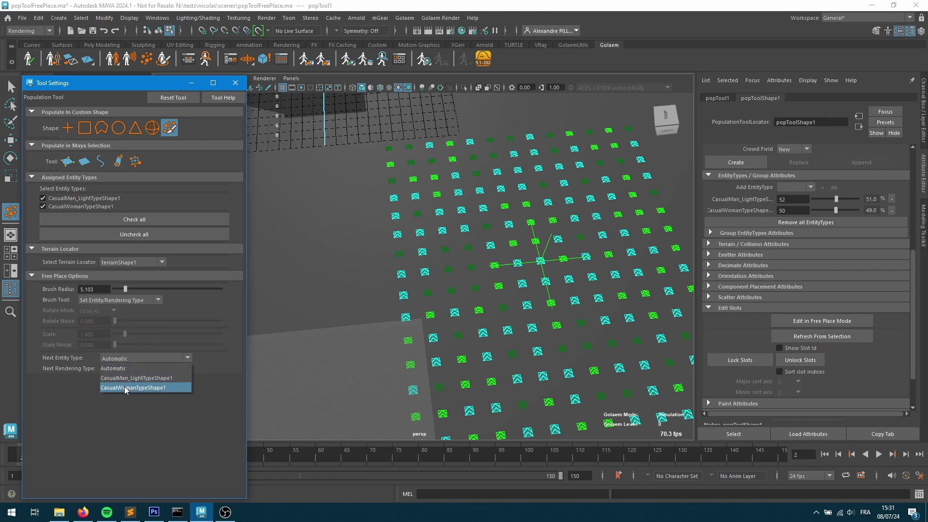
pyautogui.click(114, 369)
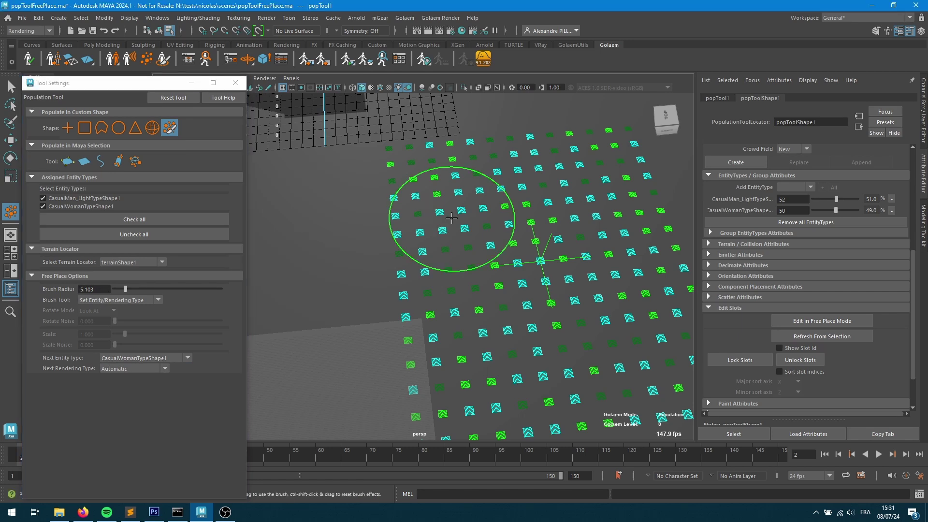
pyautogui.moveTo(450, 195); pyautogui.dragTo(436, 172, button='middle')
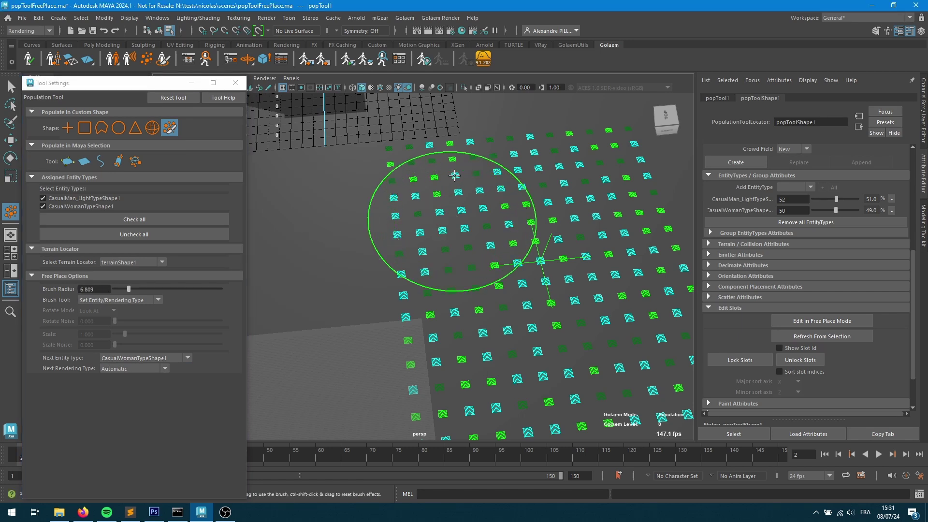
pyautogui.moveTo(424, 177)
pyautogui.mouseDown()
pyautogui.moveTo(415, 193)
pyautogui.moveTo(435, 203)
pyautogui.moveTo(451, 197)
pyautogui.moveTo(542, 211)
pyautogui.moveTo(544, 223)
pyautogui.moveTo(483, 267)
pyautogui.moveTo(451, 309)
pyautogui.moveTo(480, 322)
pyautogui.moveTo(460, 291)
pyautogui.moveTo(575, 150)
pyautogui.moveTo(472, 189)
pyautogui.mouseUp()
# Paint the crowd corner nearest the grid as CasualMan_LightTypeShape1 with the CrowdManLight_Flag rendering type
pyautogui.click(150, 358)
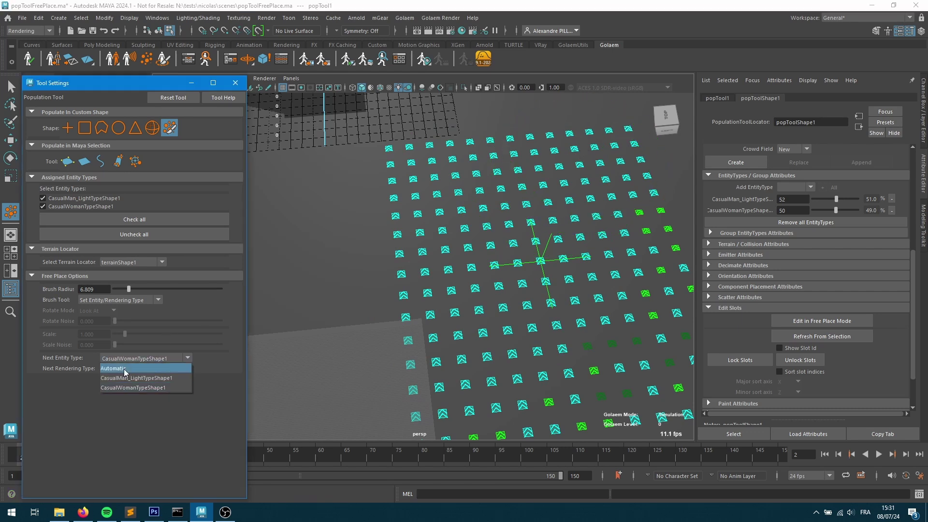
pyautogui.click(130, 380)
pyautogui.click(131, 368)
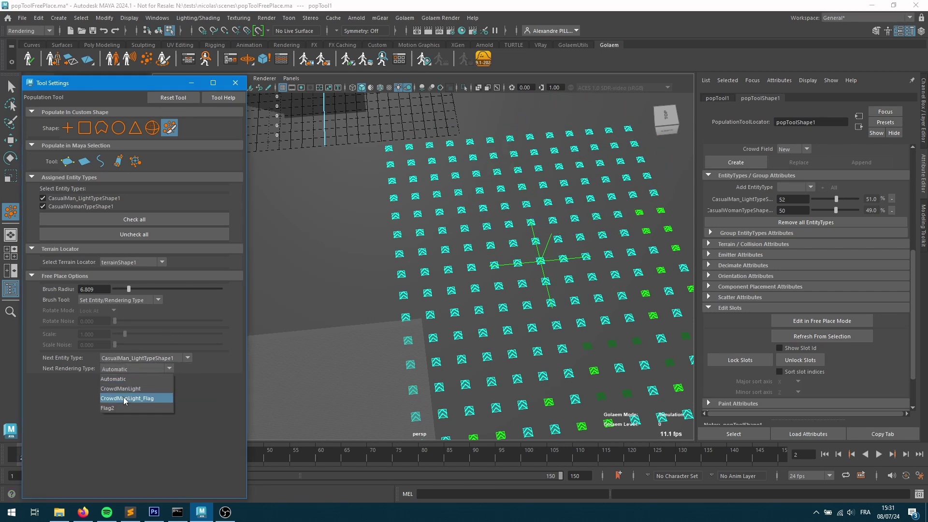
pyautogui.click(123, 398)
pyautogui.moveTo(407, 187)
pyautogui.mouseDown()
pyautogui.moveTo(400, 178)
pyautogui.moveTo(408, 186)
pyautogui.mouseUp()
# Enable Display Base Object in the population tool's Locator Display Attributes
pyautogui.scroll(-2, 825, 268)
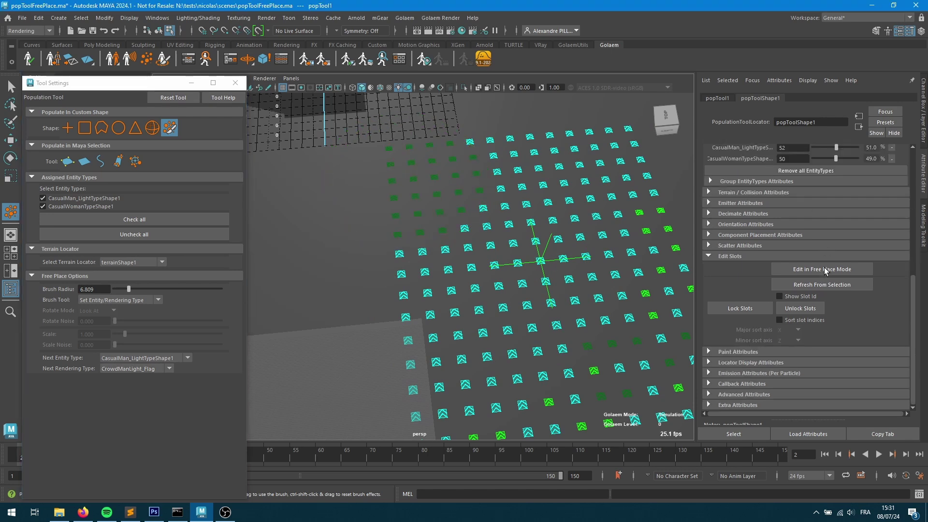
pyautogui.scroll(7, 773, 283)
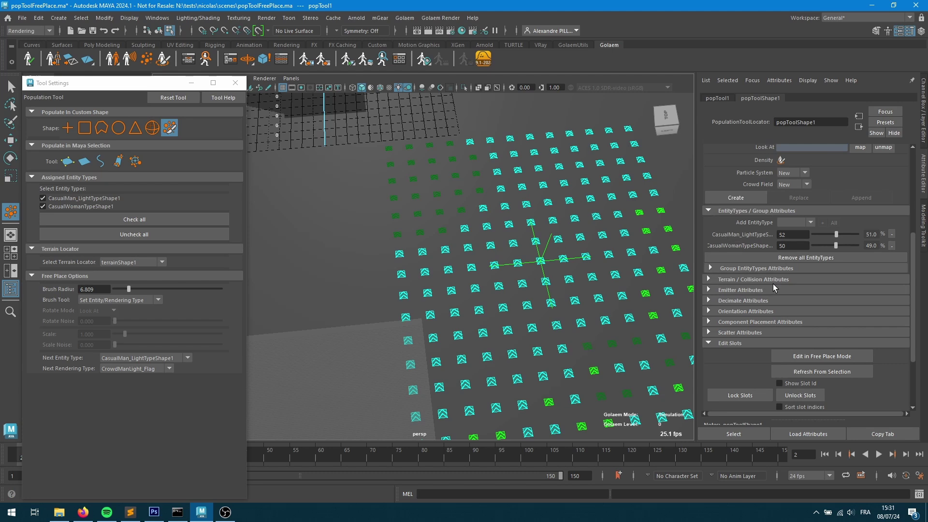
pyautogui.scroll(-7, 801, 343)
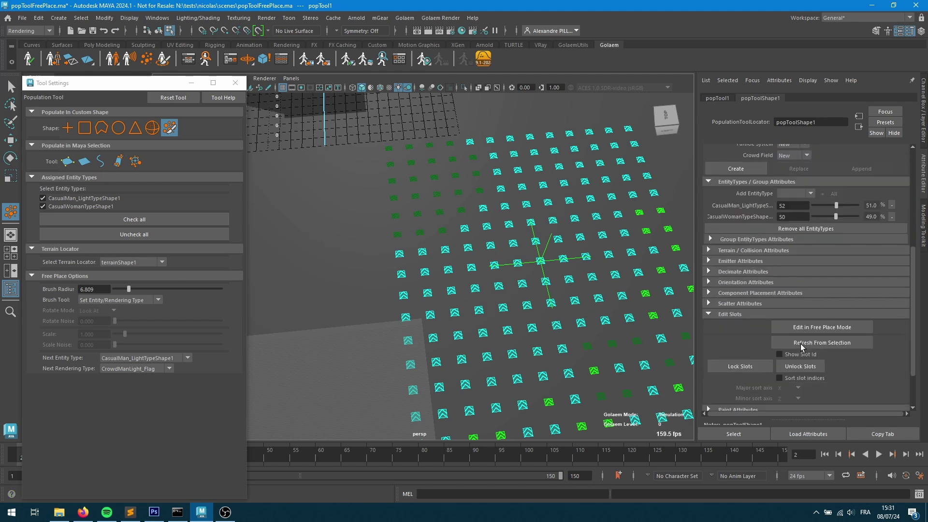
pyautogui.click(750, 363)
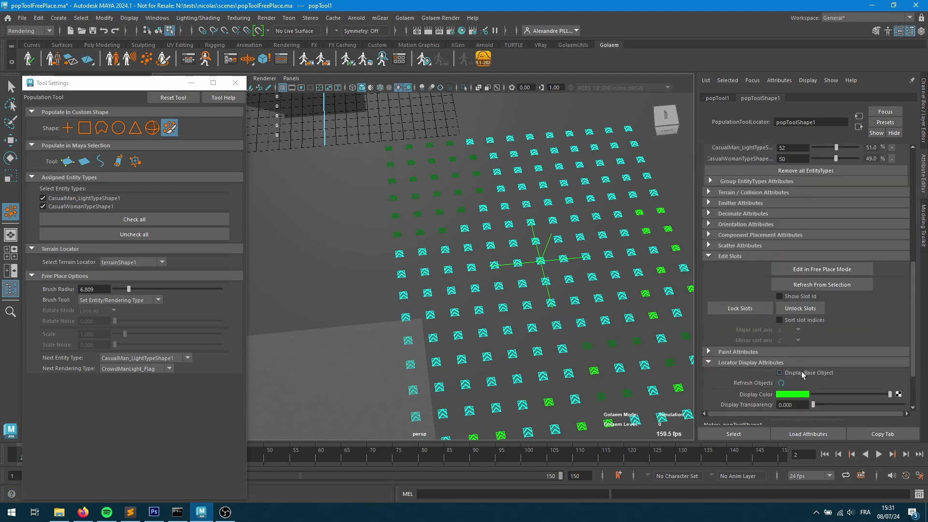
pyautogui.click(786, 373)
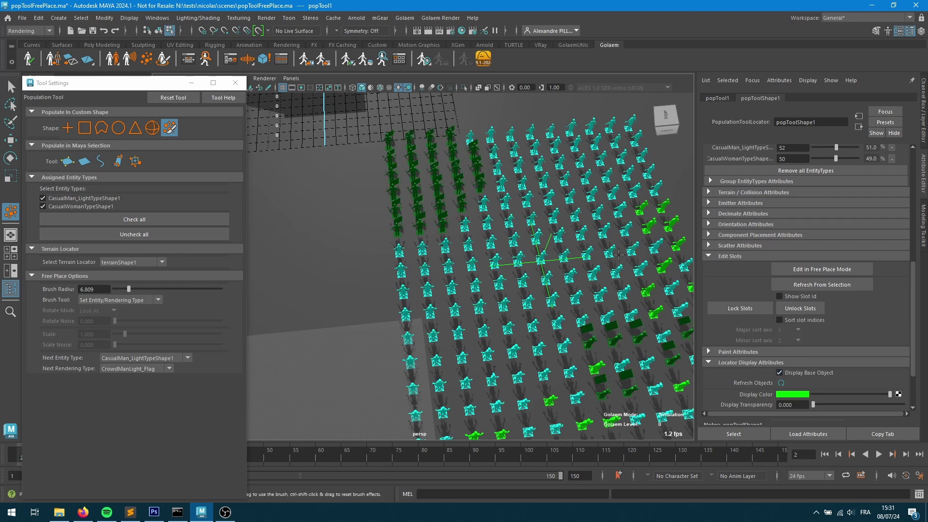
# Rotate the slots around the flag-bearer corner using the Rotate brush in Look At mode
pyautogui.keyDown('alt'); pyautogui.moveTo(512, 292); pyautogui.dragTo(626, 240); pyautogui.keyUp('alt')
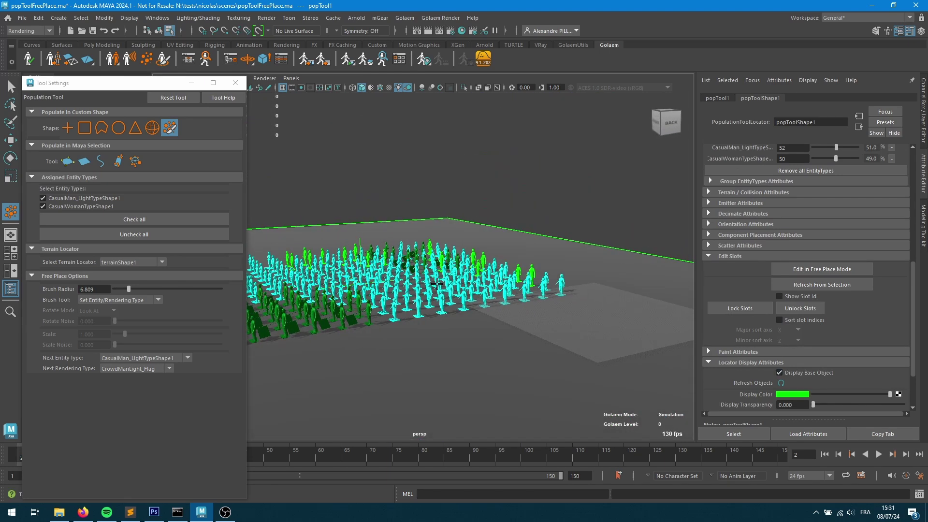
pyautogui.keyDown('alt'); pyautogui.moveTo(438, 283); pyautogui.dragTo(588, 262, button='middle'); pyautogui.keyUp('alt')
pyautogui.keyDown('alt'); pyautogui.moveTo(460, 288); pyautogui.dragTo(443, 296); pyautogui.keyUp('alt')
pyautogui.keyDown('alt'); pyautogui.moveTo(443, 296); pyautogui.dragTo(596, 271, button='right'); pyautogui.keyUp('alt')
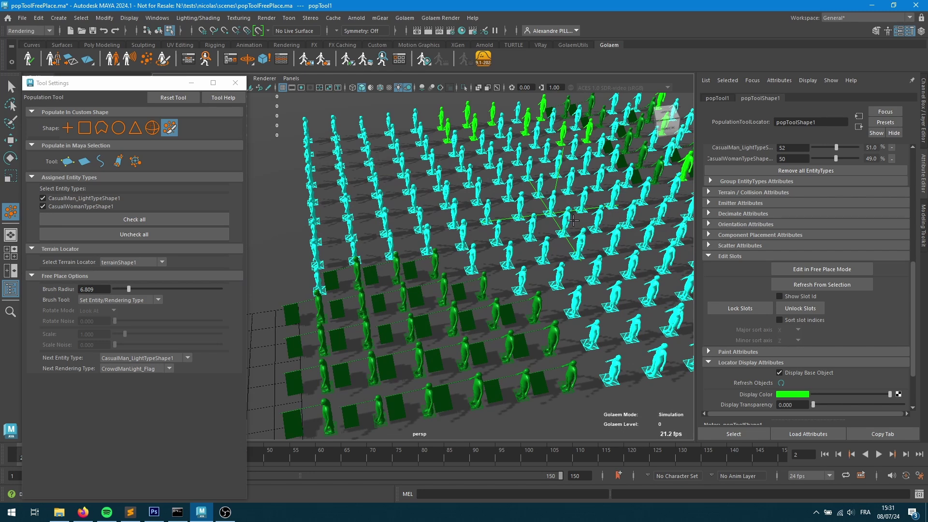
pyautogui.click(101, 301)
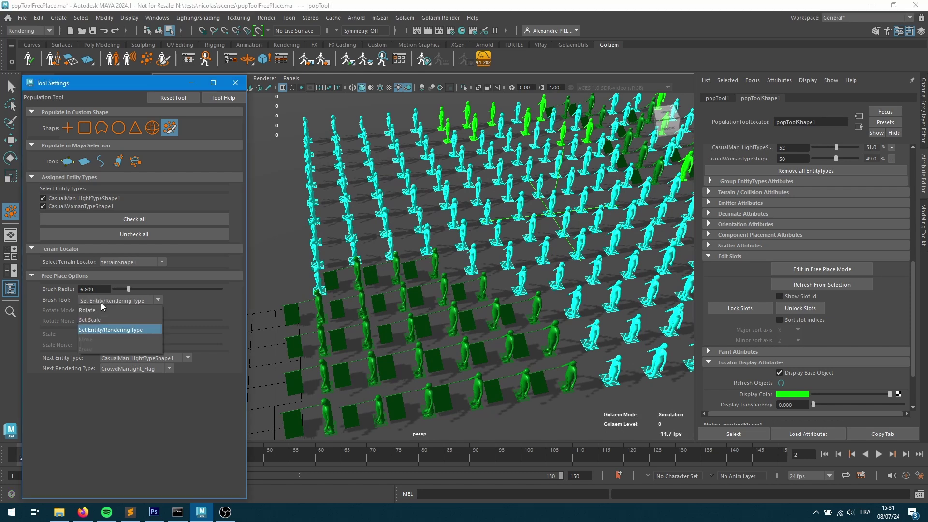
pyautogui.click(101, 311)
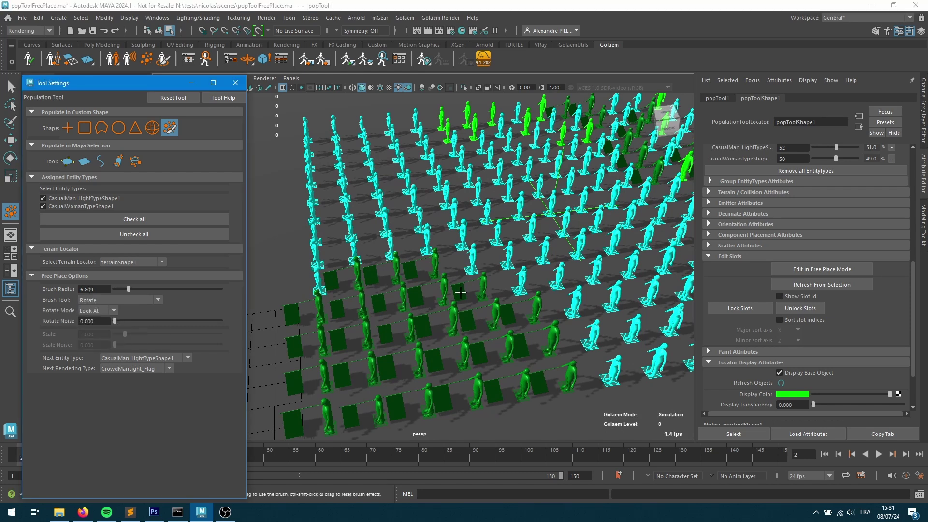
pyautogui.moveTo(532, 310)
pyautogui.mouseDown()
pyautogui.moveTo(600, 429)
pyautogui.moveTo(651, 434)
pyautogui.mouseUp()
pyautogui.scroll(-3, 470, 304)
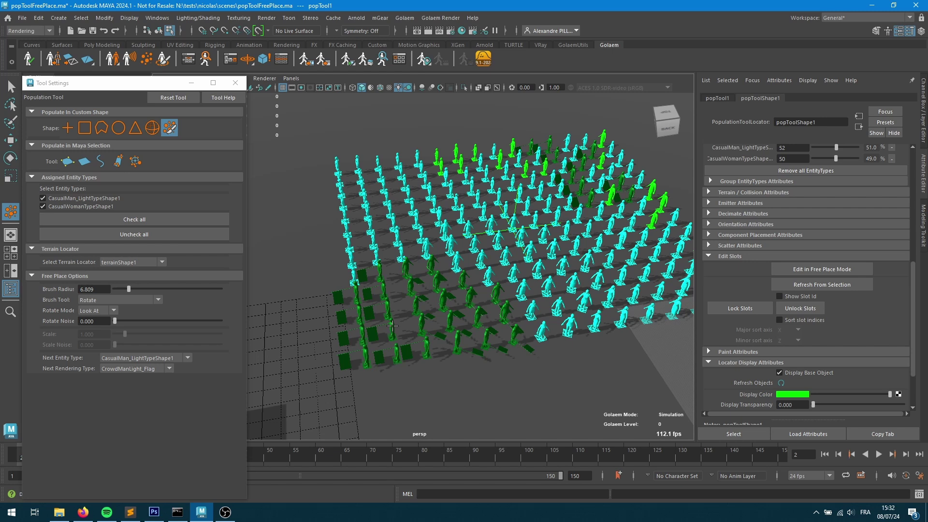
# Reset the population tool to its default settings and close its settings window
pyautogui.click(83, 301)
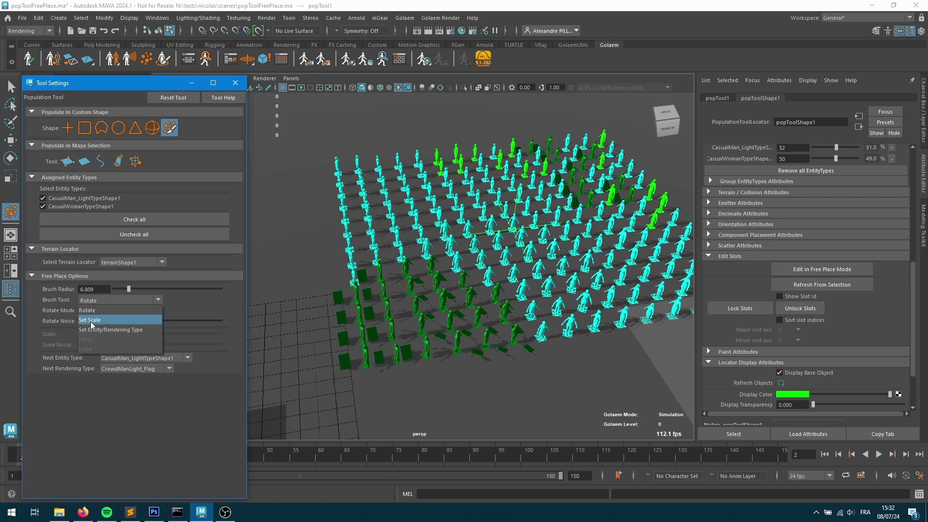
pyautogui.click(192, 97)
pyautogui.click(231, 86)
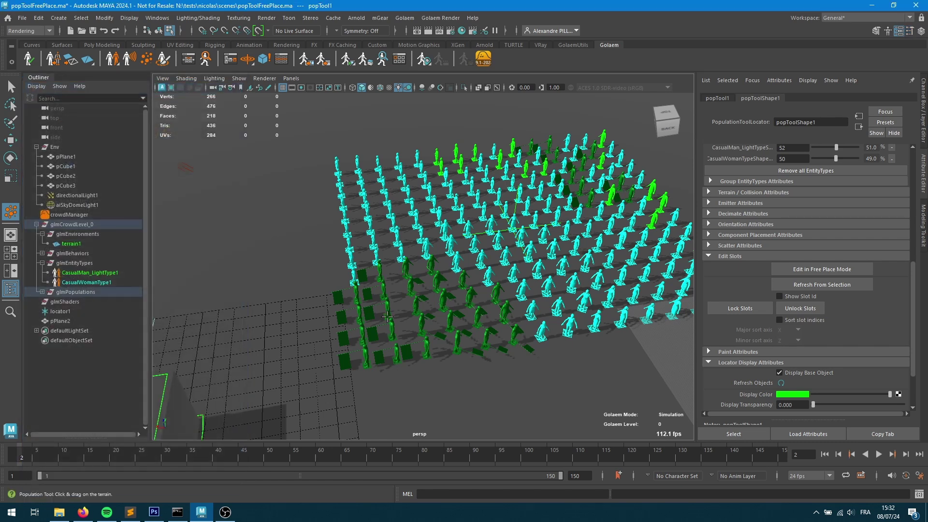
# Select pPlane2 and move it across the terrain, clear of the crowd
pyautogui.scroll(-3, 419, 344)
pyautogui.keyDown('alt'); pyautogui.moveTo(495, 312); pyautogui.dragTo(176, 254, button='middle'); pyautogui.keyUp('alt')
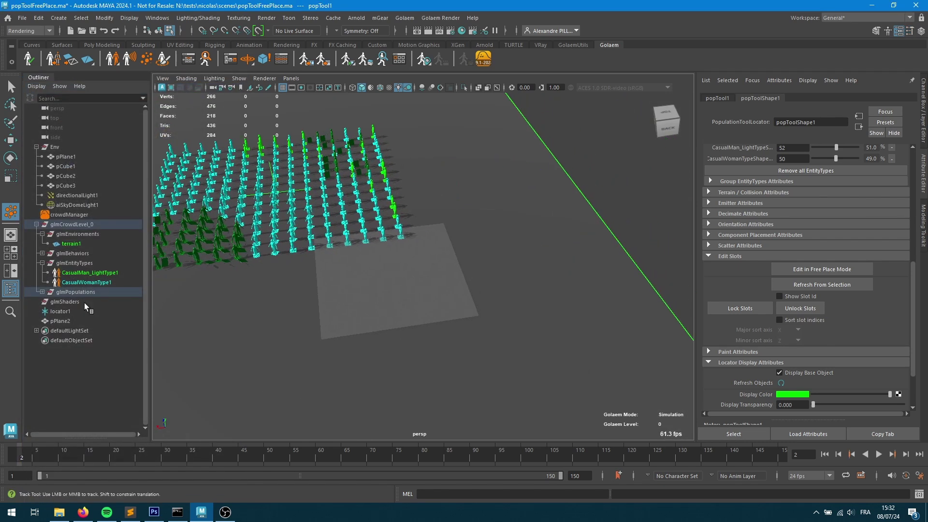
pyautogui.click(66, 322)
pyautogui.press('w')
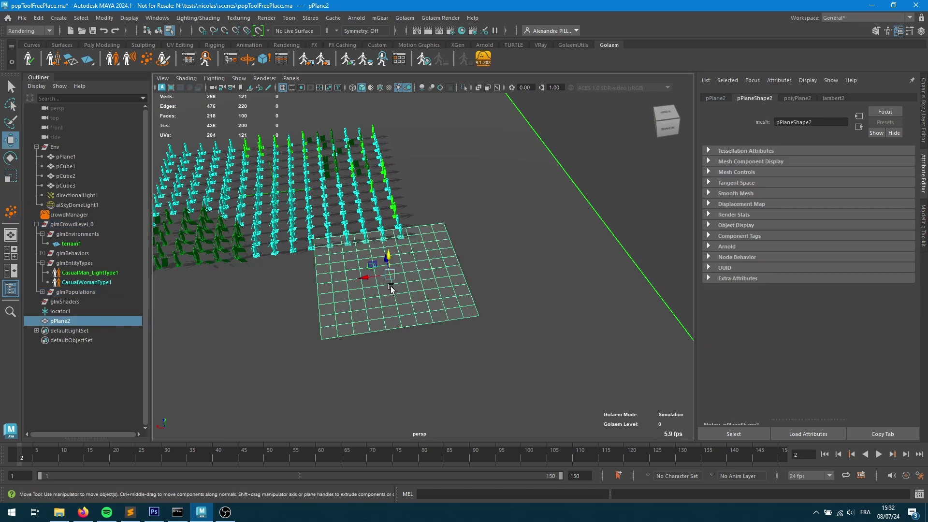
pyautogui.moveTo(387, 260); pyautogui.dragTo(409, 330)
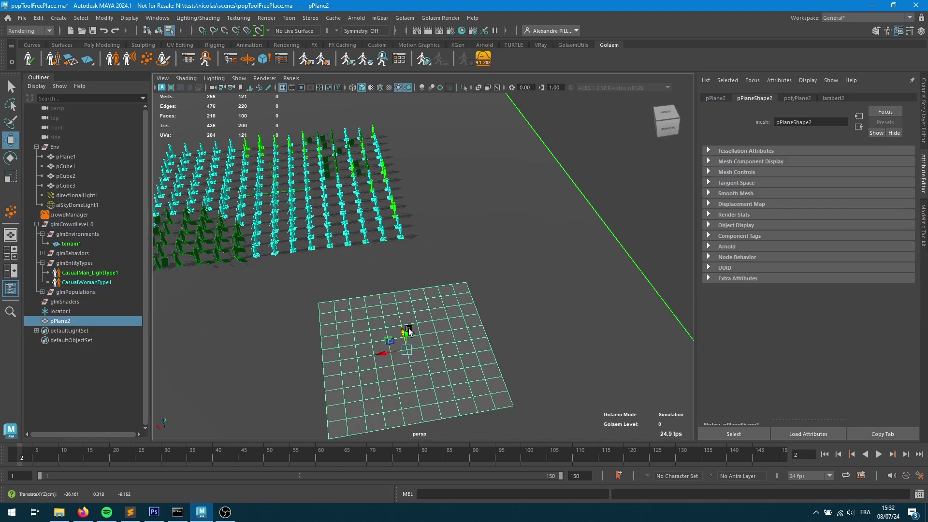
# Select most faces of pPlane2, populate them with both entity types using the Population Tool, and enable Display Base Object
pyautogui.press('F11')
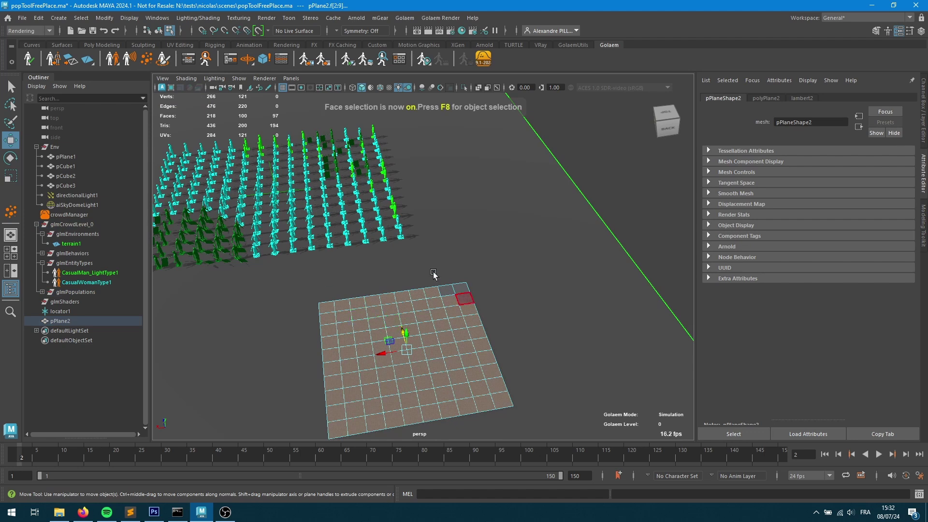
pyautogui.doubleClick(147, 60)
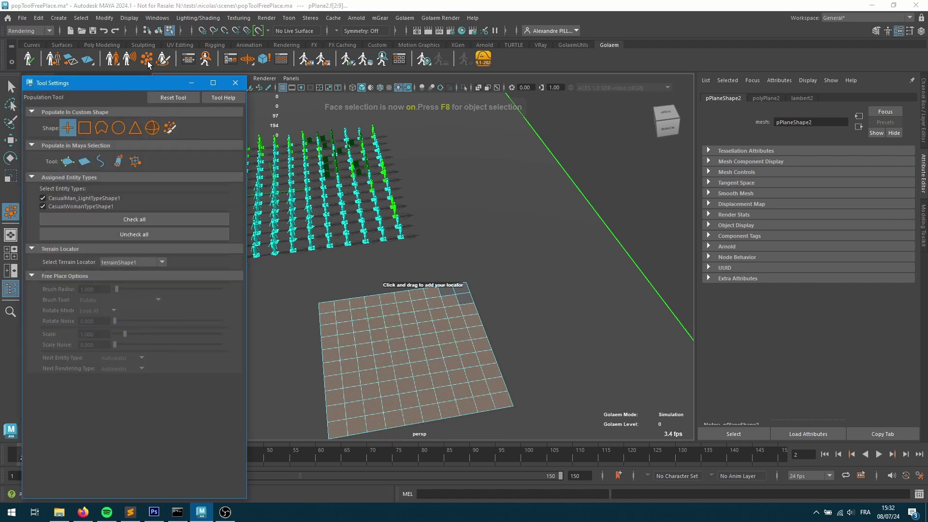
pyautogui.click(67, 163)
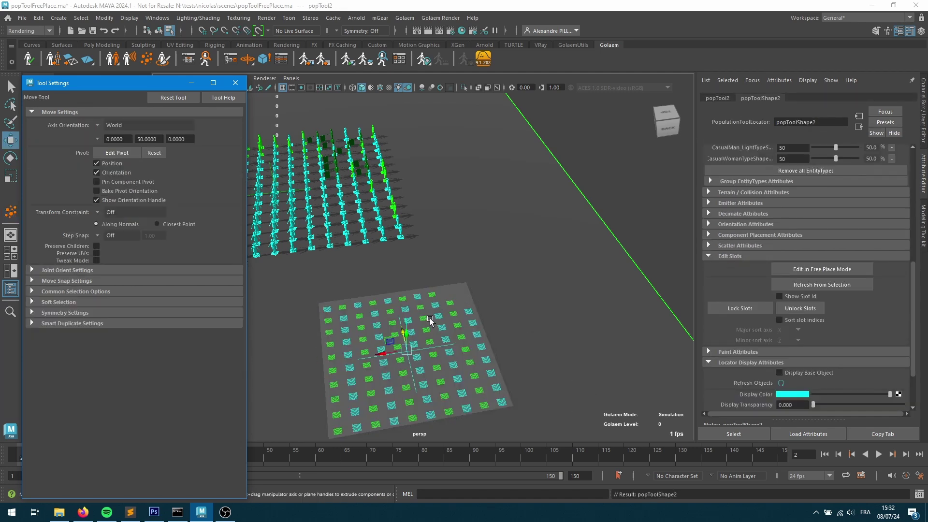
pyautogui.click(780, 373)
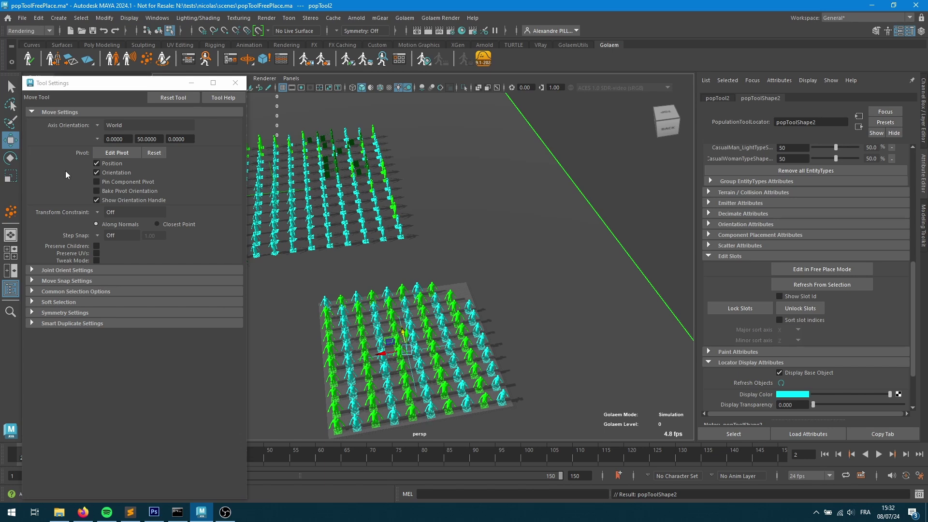
# Edit the new population's slots in Free Place mode with the Move brush at a radius of about 5.9
pyautogui.scroll(-3, 844, 349)
pyautogui.scroll(3, 844, 349)
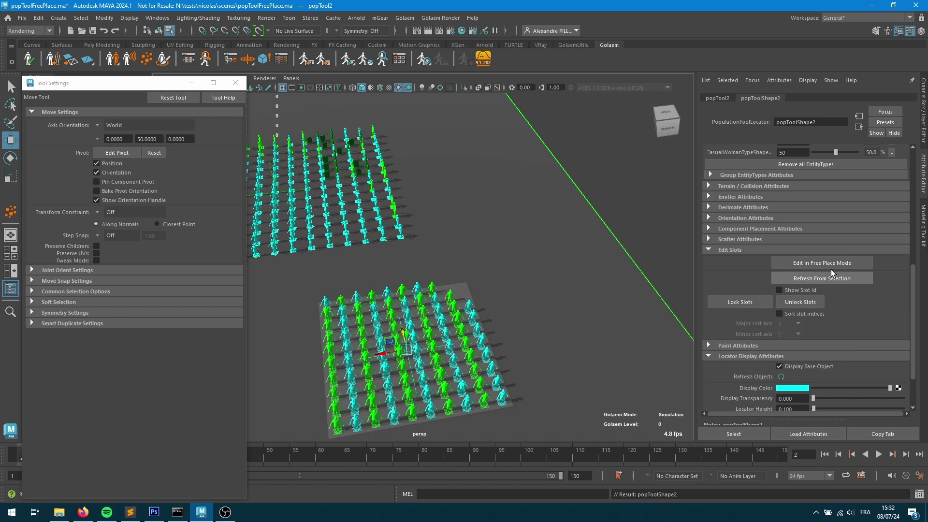
pyautogui.click(823, 262)
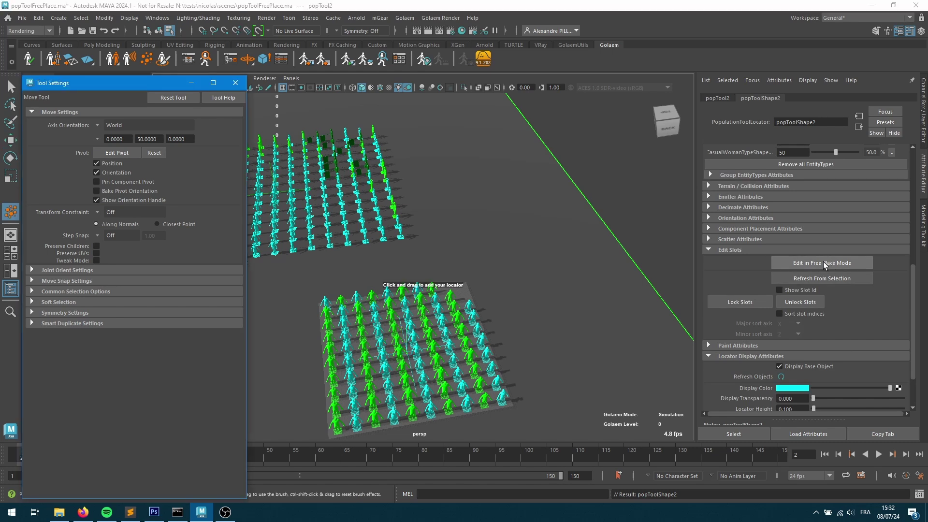
pyautogui.click(125, 300)
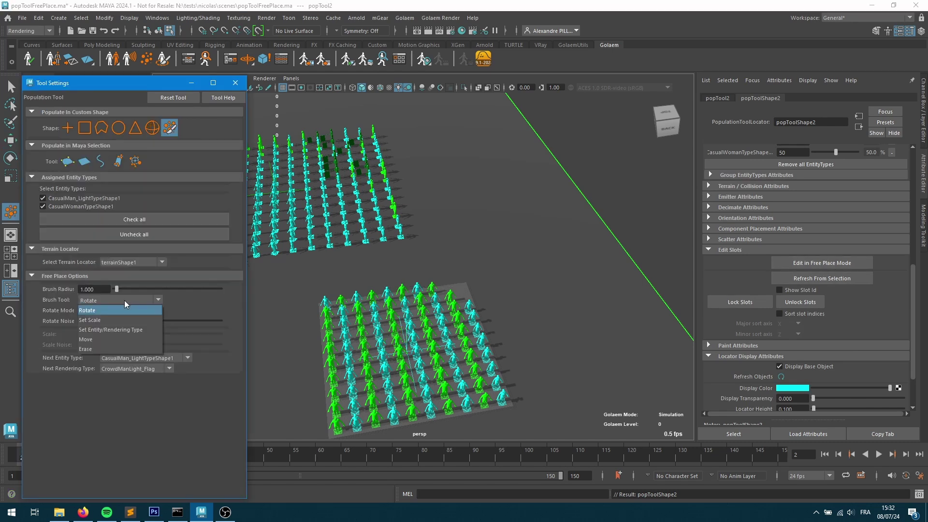
pyautogui.click(112, 339)
pyautogui.scroll(-2, 356, 375)
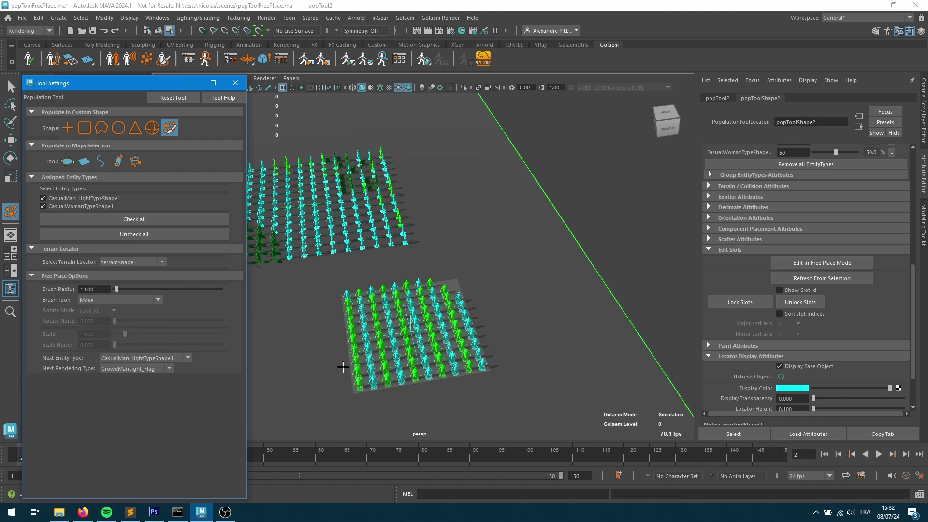
pyautogui.moveTo(343, 367); pyautogui.dragTo(373, 352, button='middle')
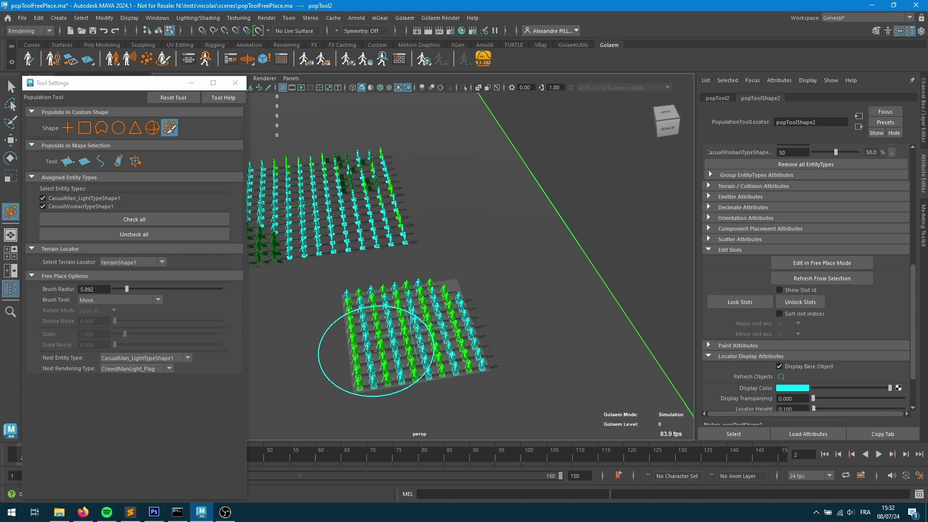
# Move three groups of slots off the plane with the brush: one to its left, one to its right and one beyond its far edge
pyautogui.moveTo(372, 351)
pyautogui.mouseDown()
pyautogui.moveTo(297, 372)
pyautogui.moveTo(297, 382)
pyautogui.mouseUp()
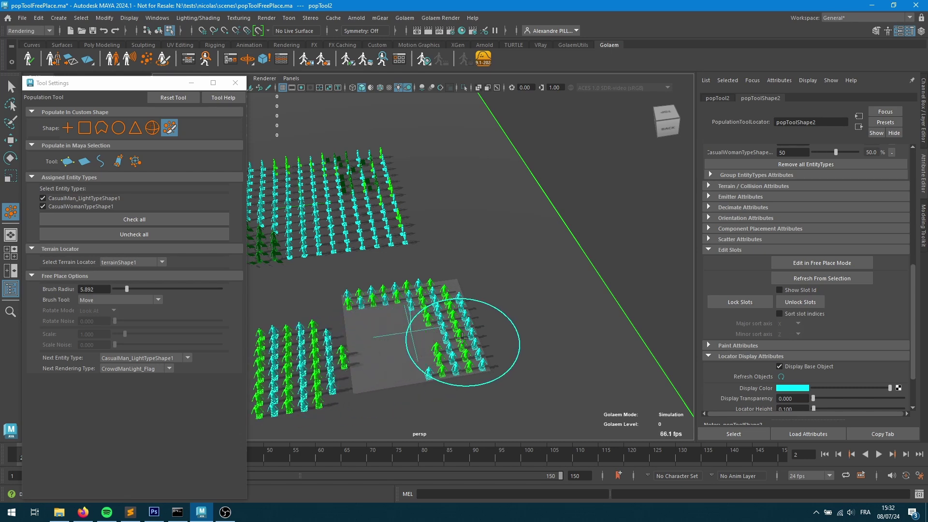
pyautogui.moveTo(447, 341)
pyautogui.mouseDown()
pyautogui.moveTo(476, 363)
pyautogui.moveTo(564, 361)
pyautogui.mouseUp()
pyautogui.moveTo(430, 296); pyautogui.dragTo(461, 278)
# Open the Brush Tool choices in the Free Place Options
pyautogui.click(110, 299)
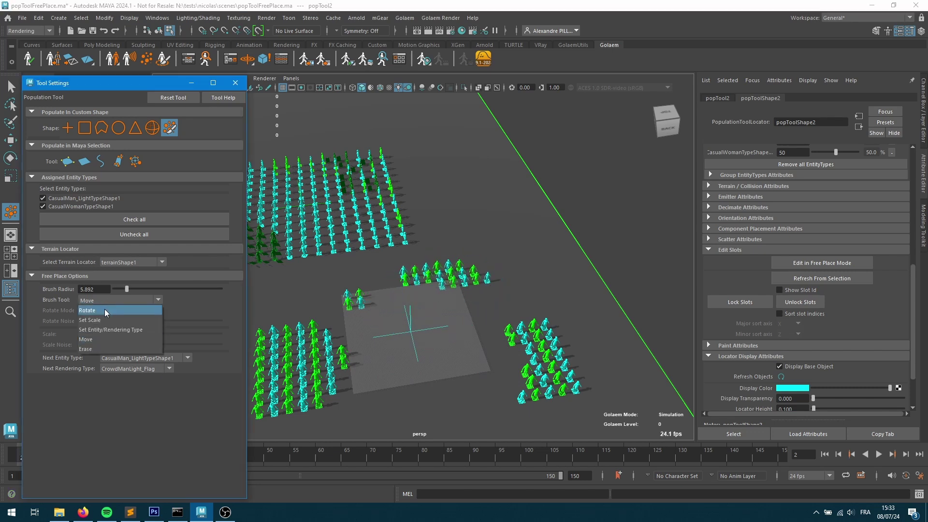